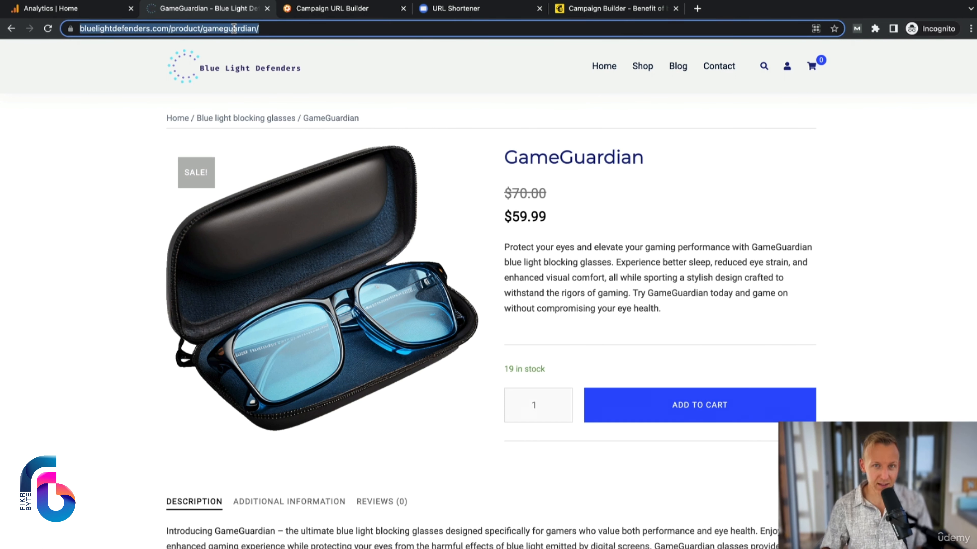
key("ctrl+Tab")
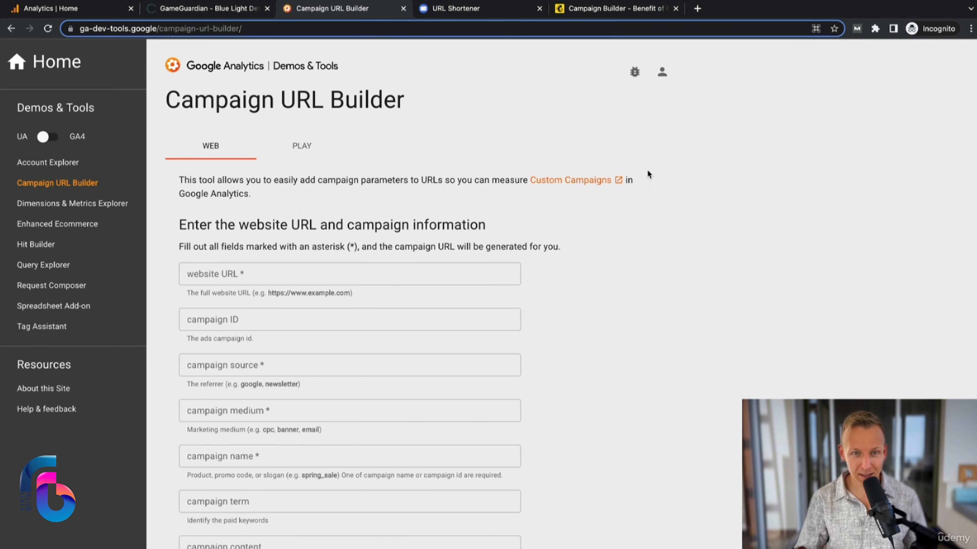
scroll(572, 280, "down", 2)
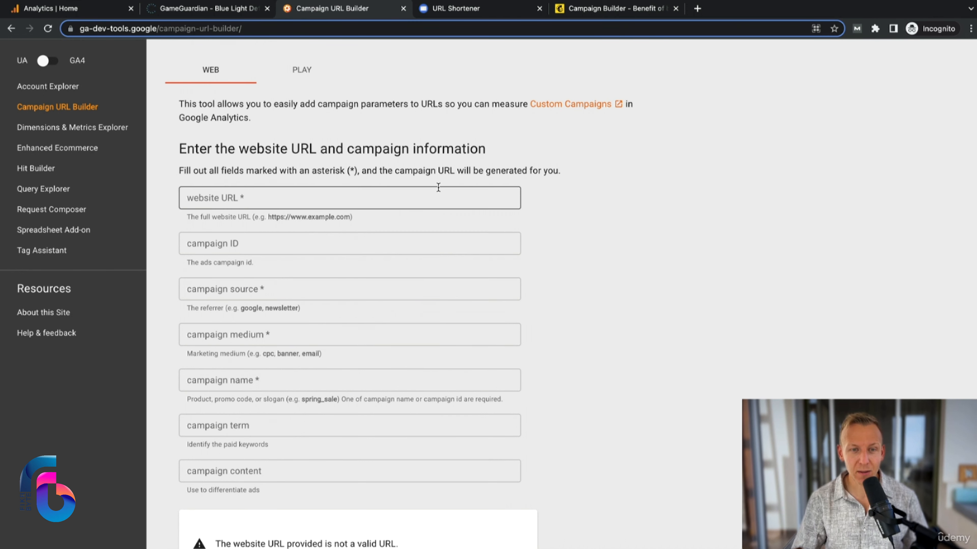
left_click(257, 198)
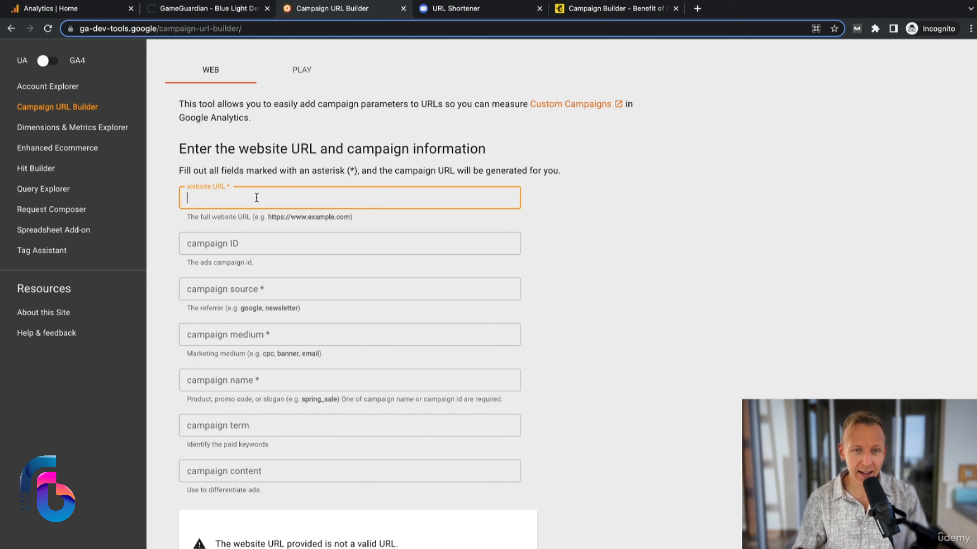
type("https://bluelightdefenders.com/product/gameguardian/")
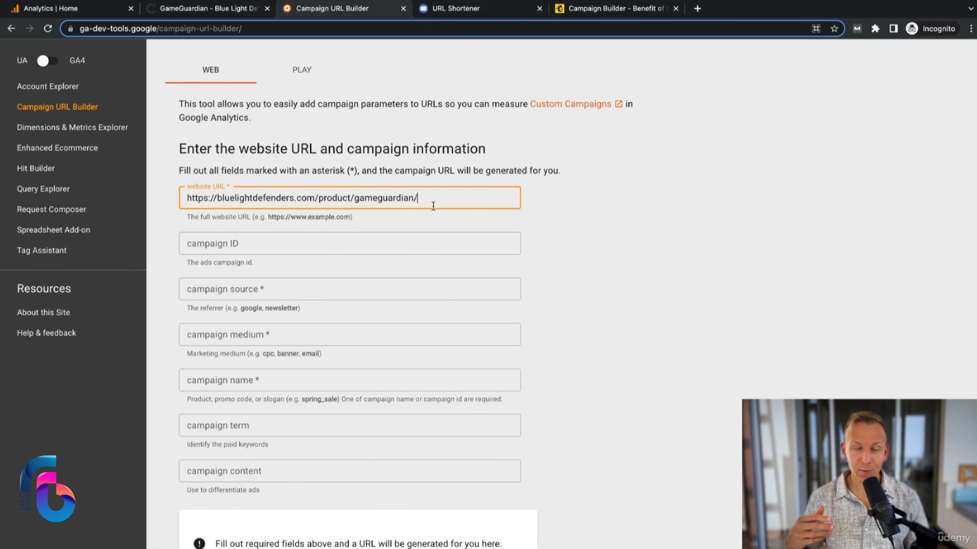
left_click(254, 248)
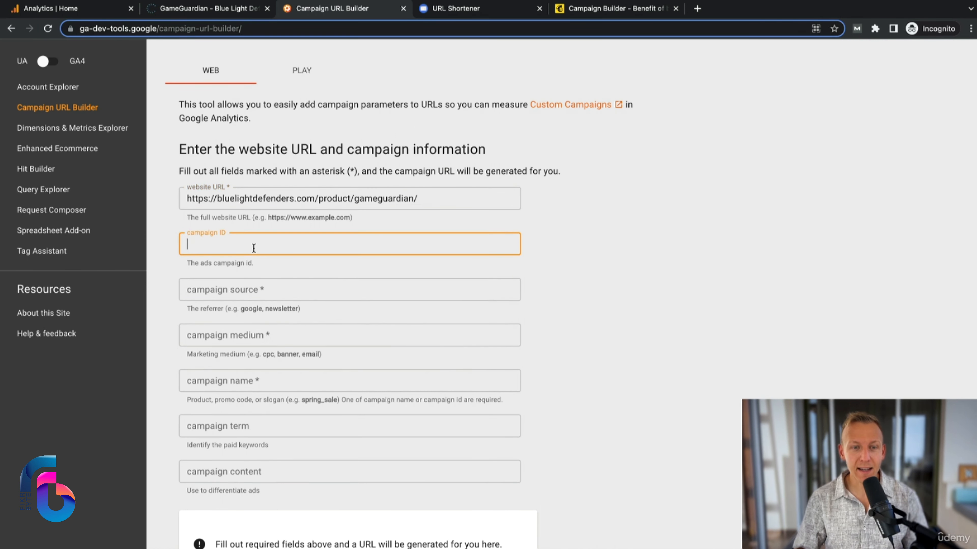
left_click_drag(255, 265, 191, 265)
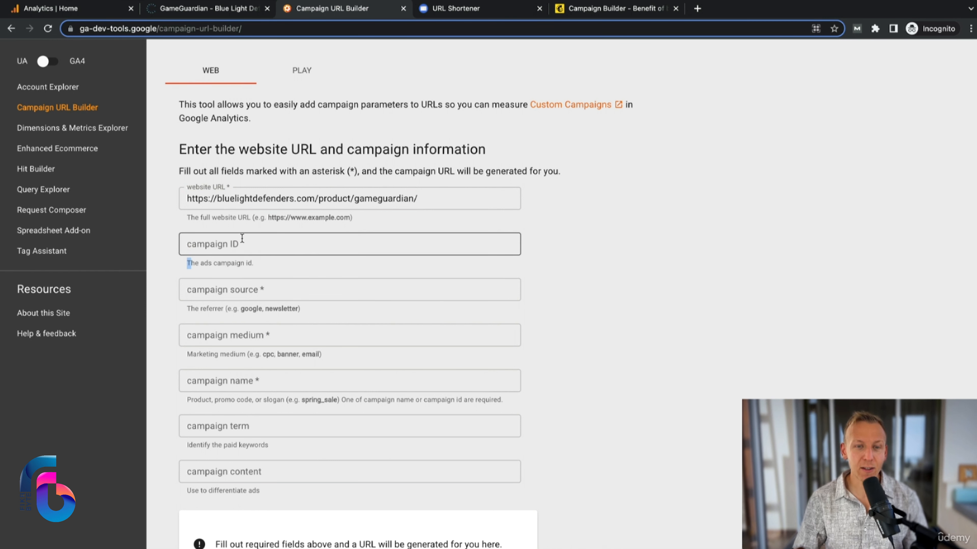
left_click(279, 264)
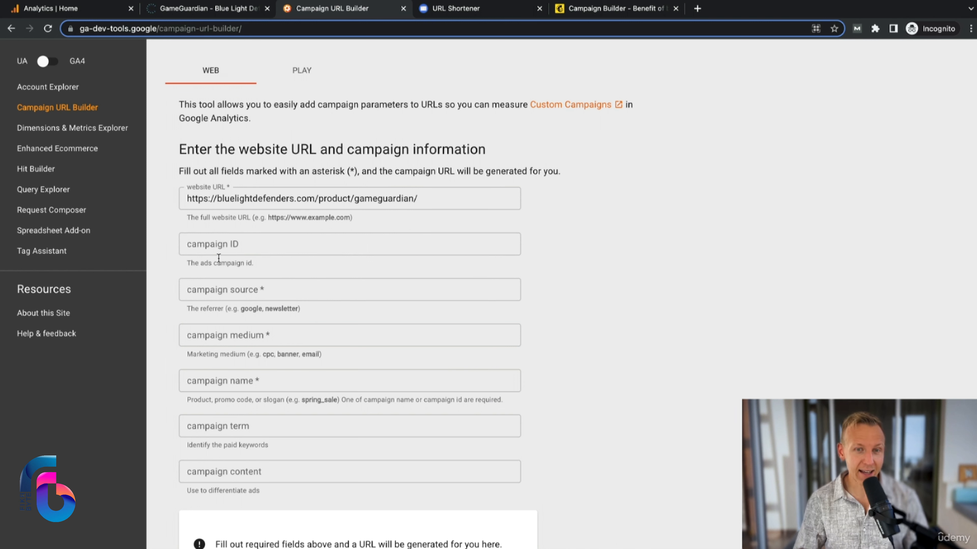
Set the campaign source to mailchimp and the campaign medium to email.
left_click(282, 290)
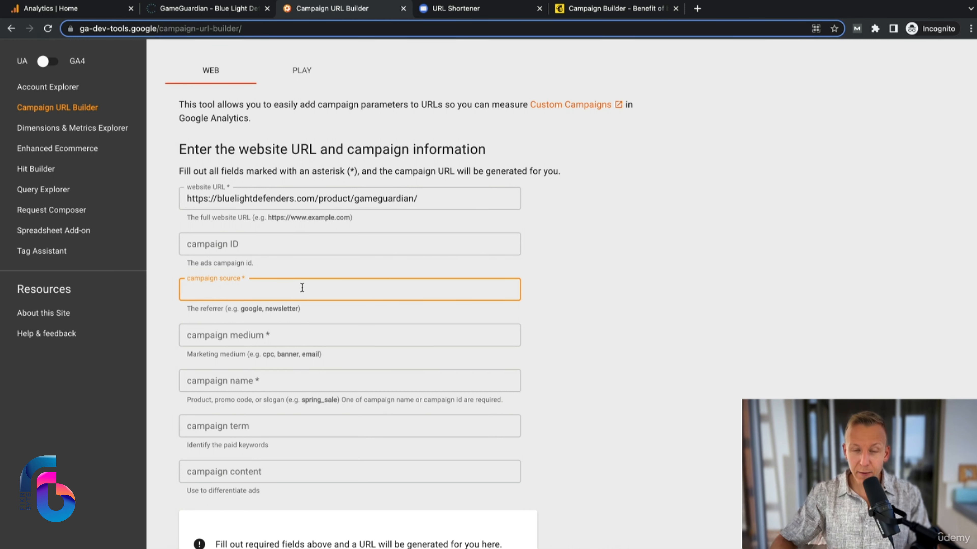
type("mailchimpo")
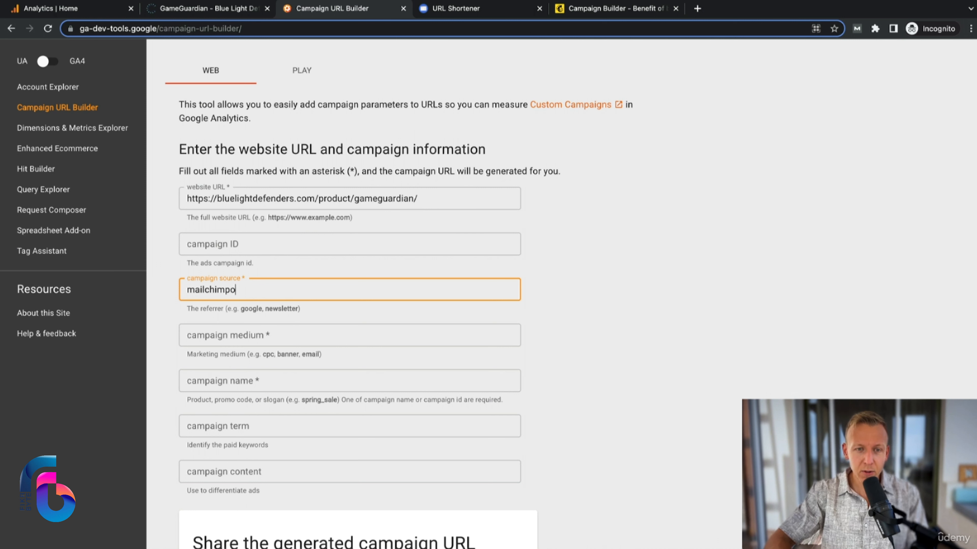
key("BackSpace")
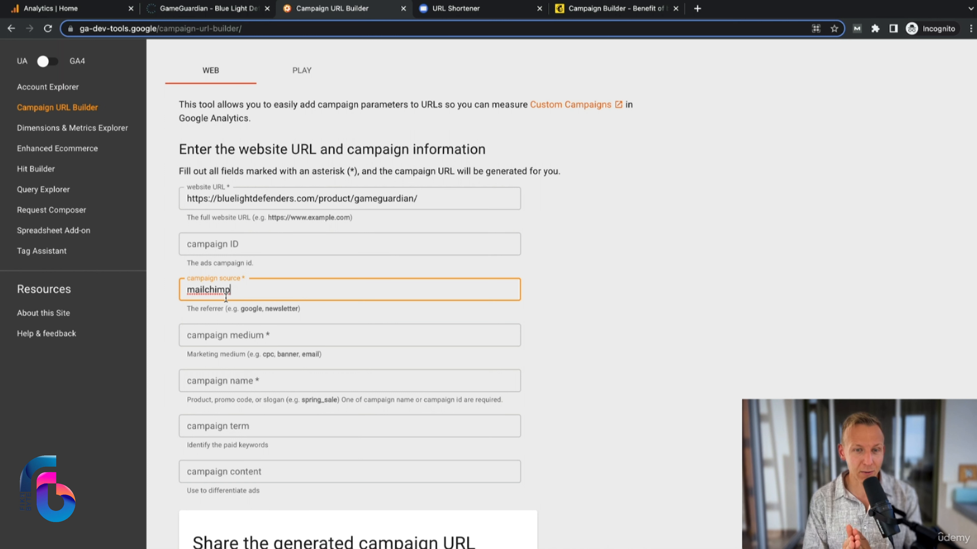
left_click(244, 333)
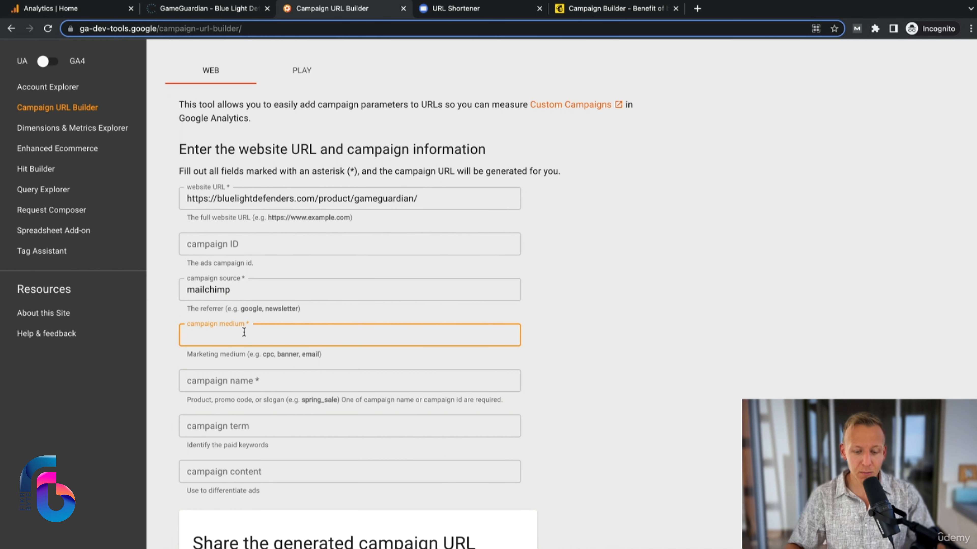
type("email")
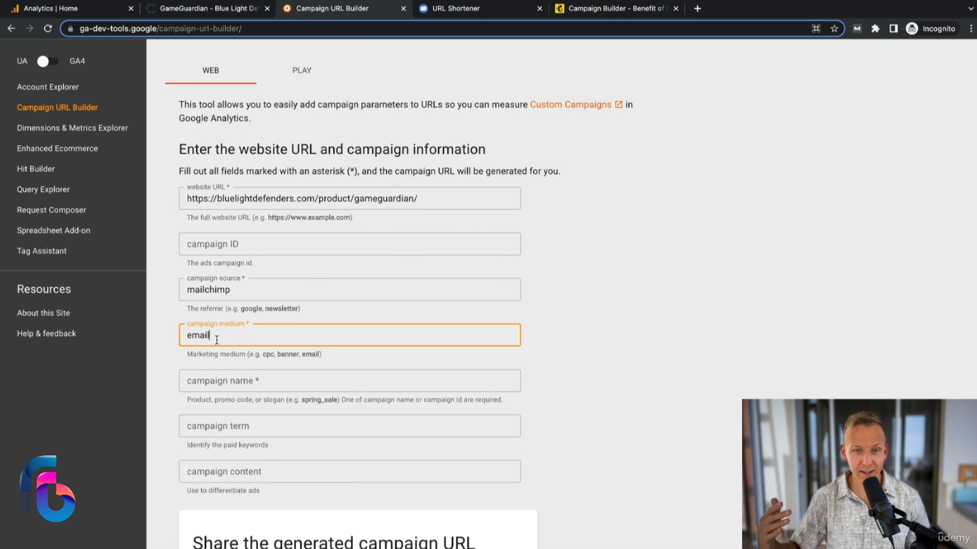
Set the campaign name to cyber_monday, leaving the campaign term empty.
left_click(243, 346)
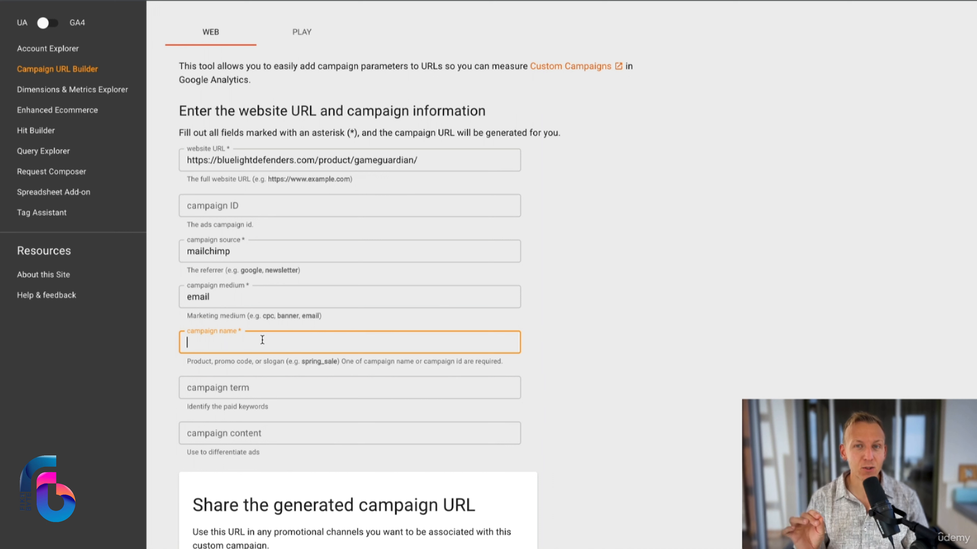
type("cybe")
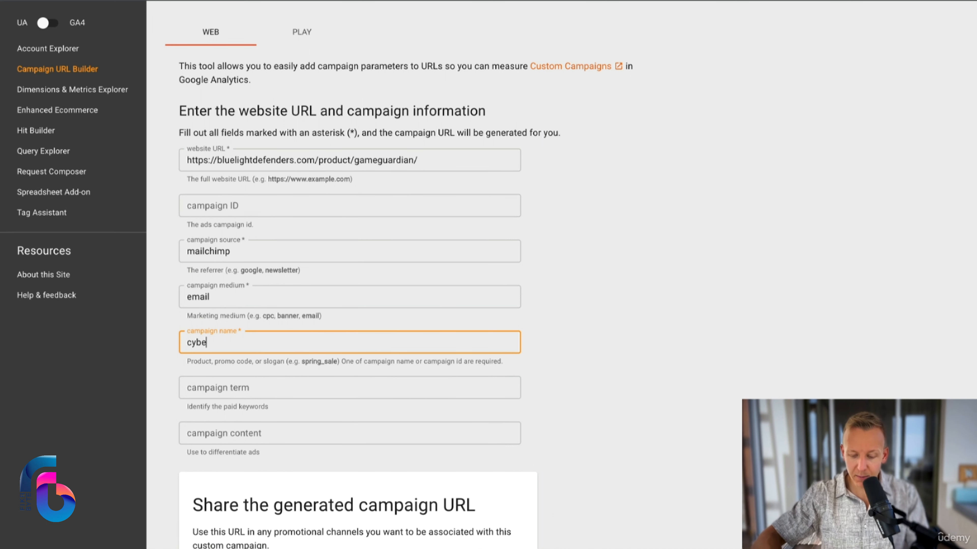
type("r_monyd")
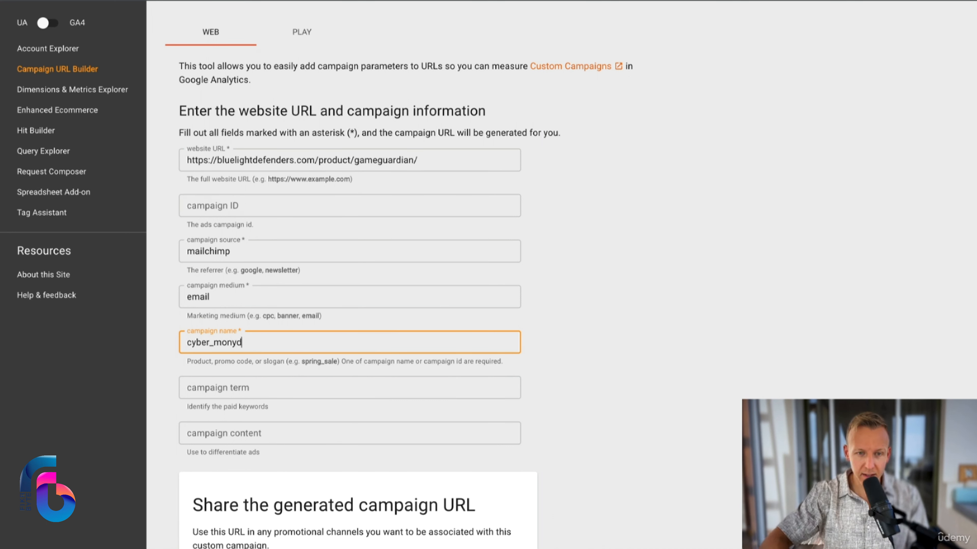
key("BackSpace")
key("BackSpace")
type("day")
left_click_drag(214, 339, 210, 341)
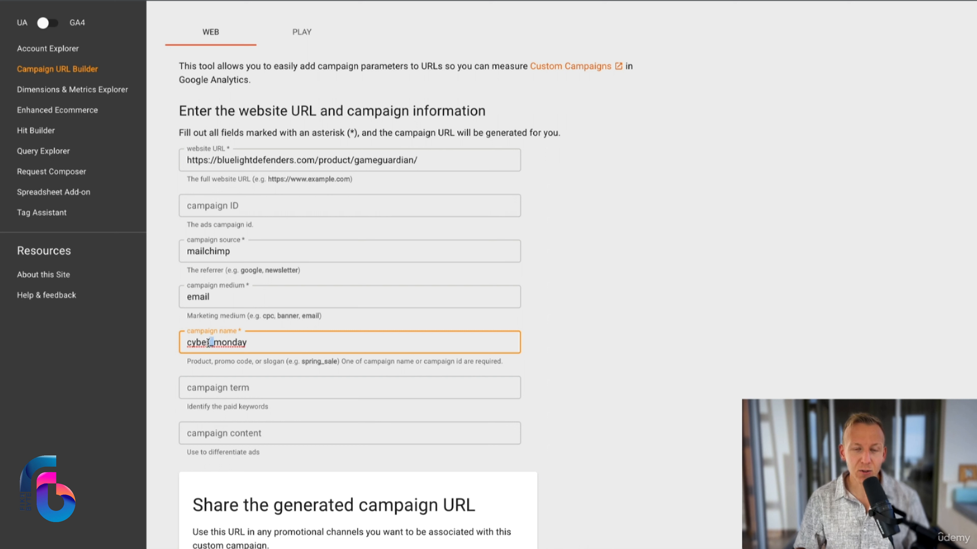
left_click(258, 344)
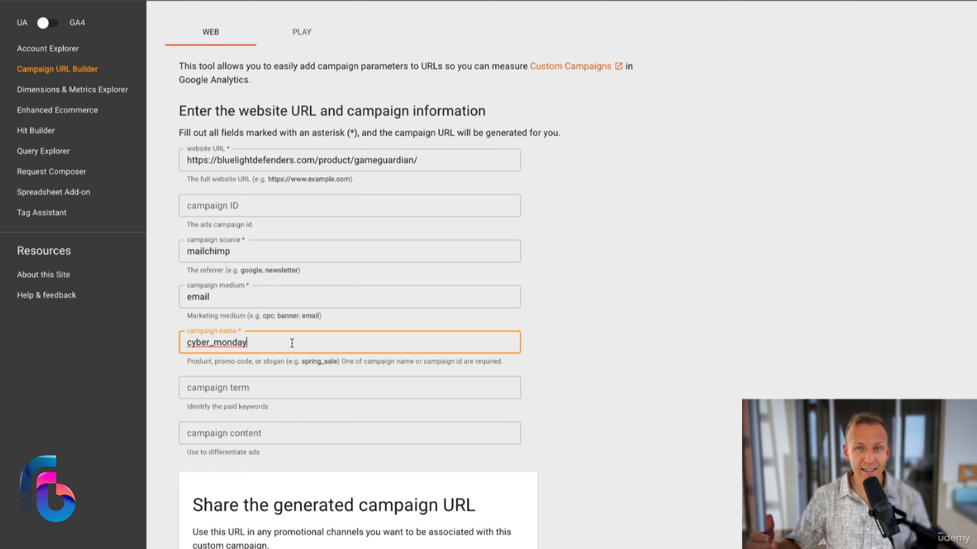
left_click(224, 387)
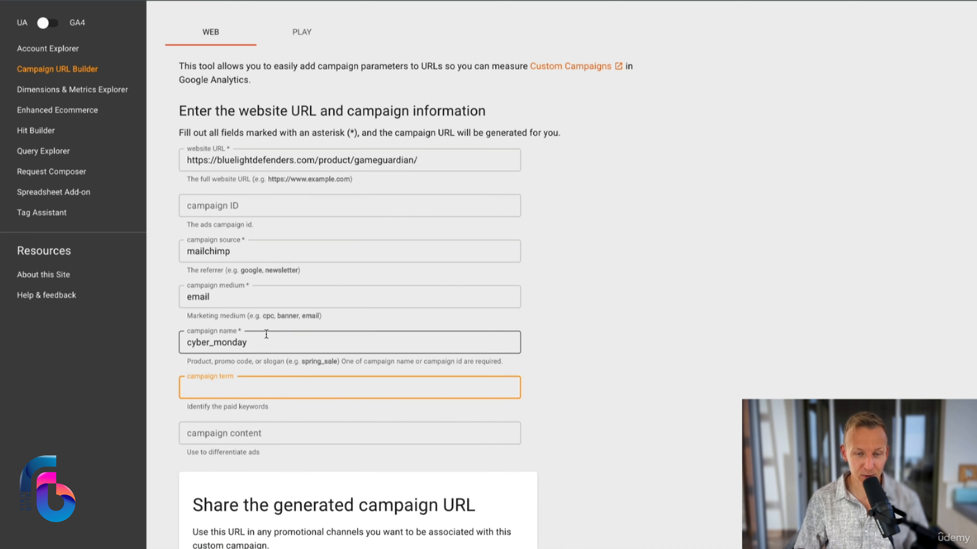
Examine the generated campaign URL, comparing its page address and UTM parameters with the values entered in the form.
scroll(266, 334, "down", 8)
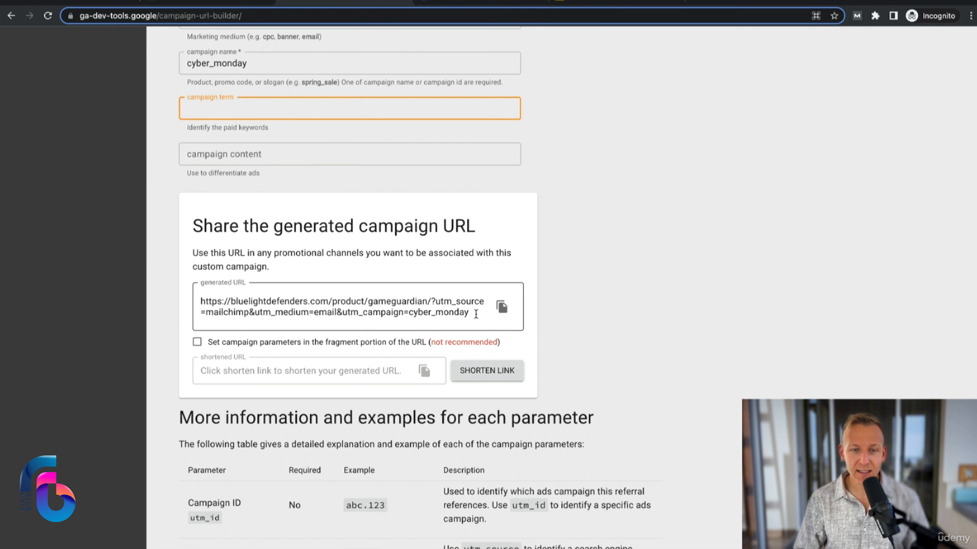
left_click_drag(201, 300, 422, 299)
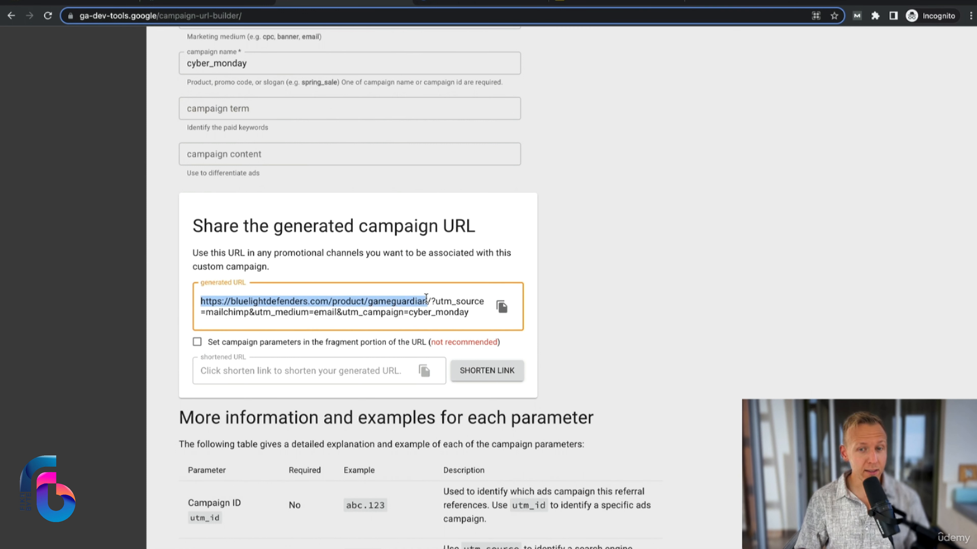
left_click_drag(430, 301, 474, 311)
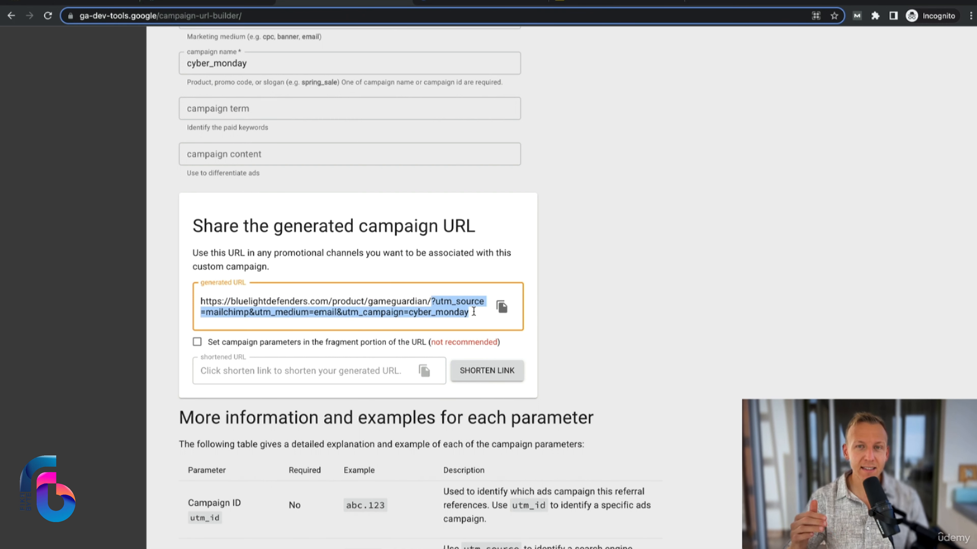
scroll(345, 290, "up", 5)
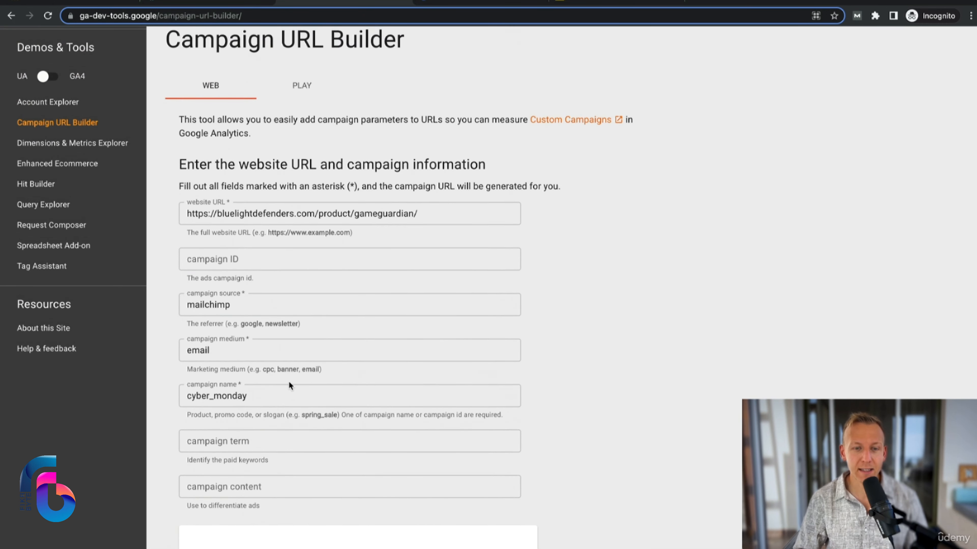
scroll(321, 381, "down", 5)
scroll(326, 372, "down", 2)
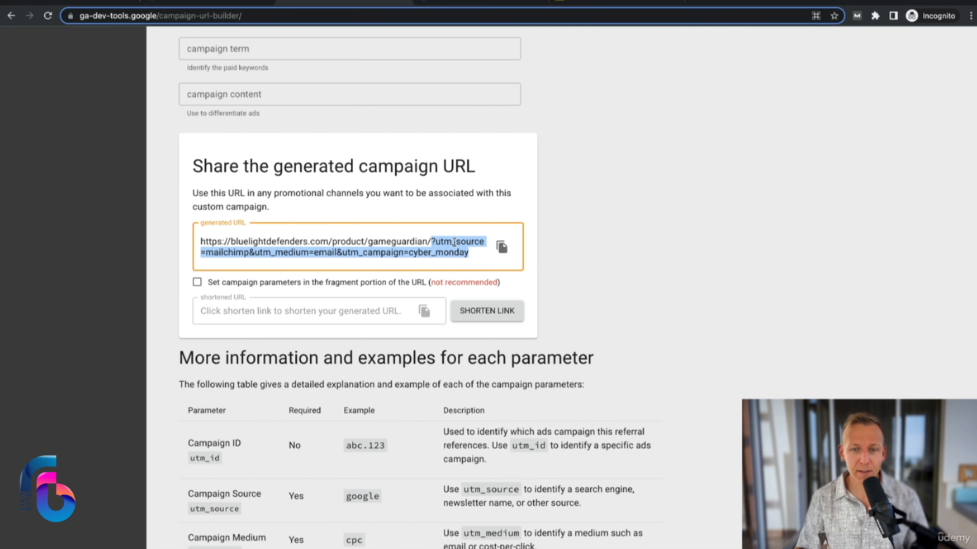
left_click(432, 241)
left_click_drag(433, 241, 475, 263)
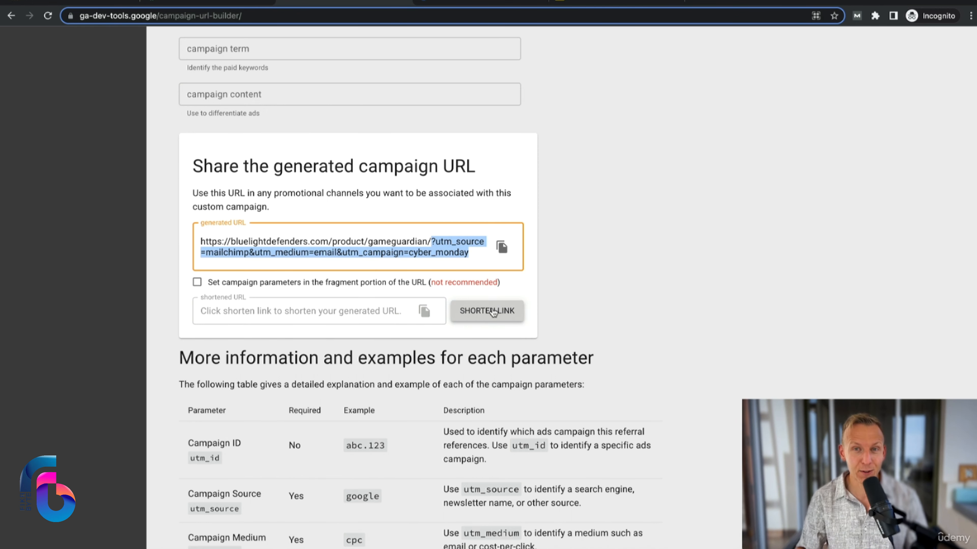
Copy the generated campaign URL, shorten it in the Short URL page, and copy the shortened link.
left_click(503, 250)
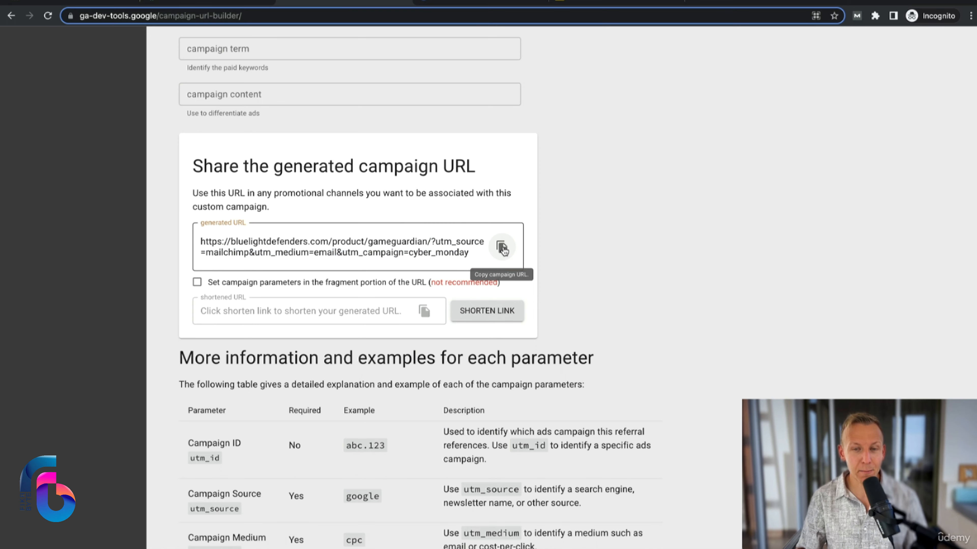
key("ctrl+Tab")
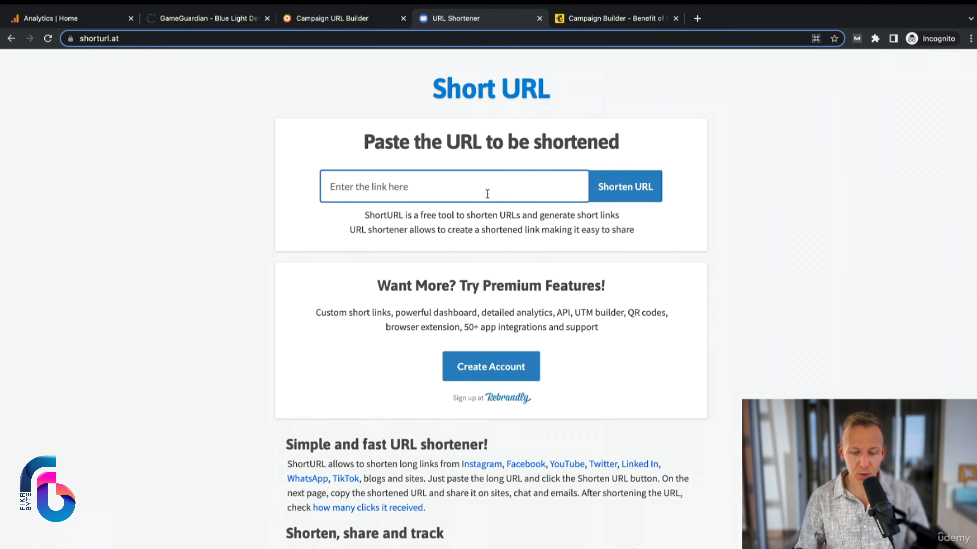
key("ctrl+v")
left_click(629, 191)
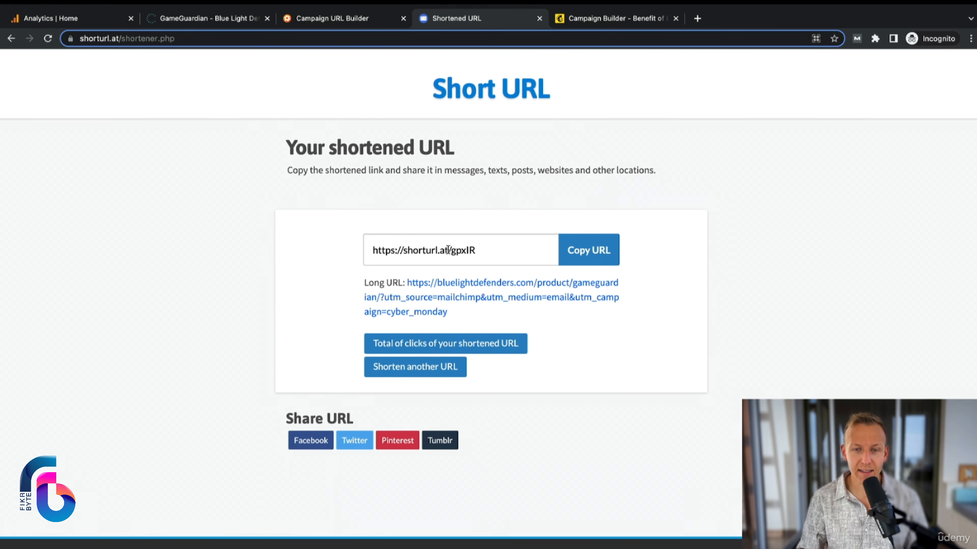
left_click(589, 251)
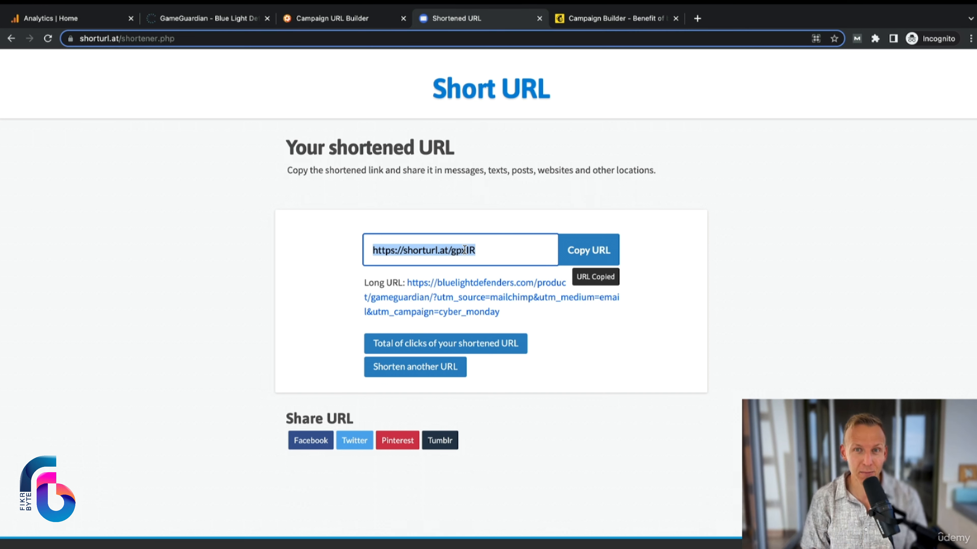
left_click(409, 204)
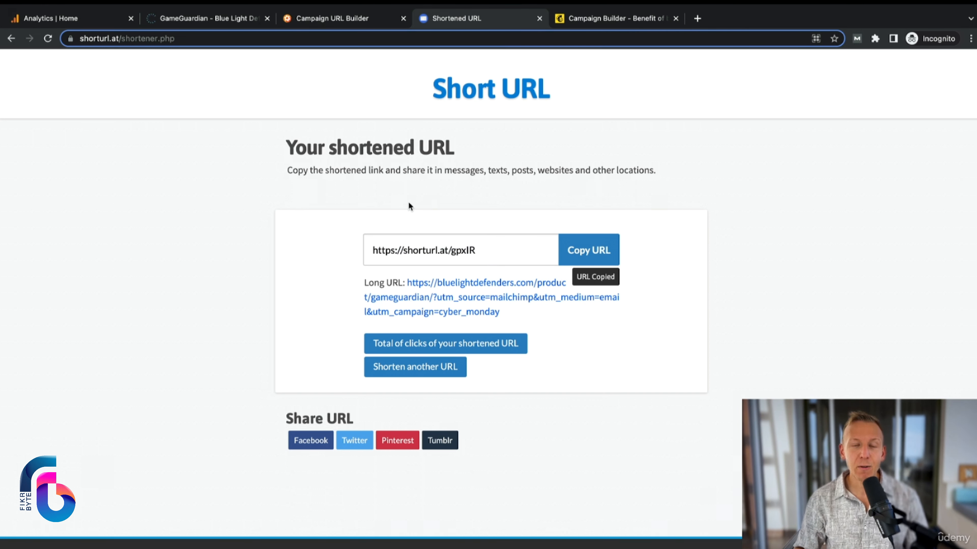
In the Mailchimp email editor, replace the web address of the Buy Now! button with the copied shortened link.
left_click(623, 19)
scroll(806, 377, "down", 10)
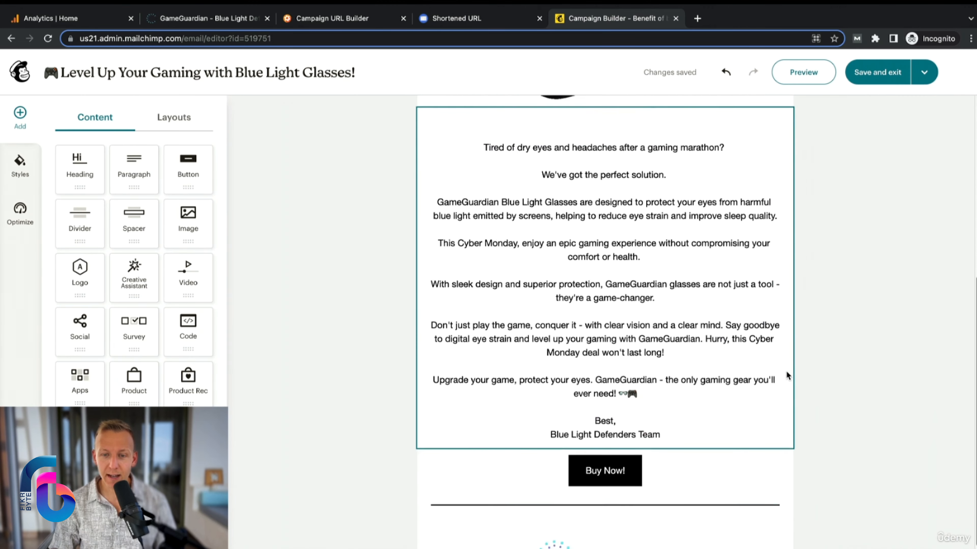
left_click(603, 399)
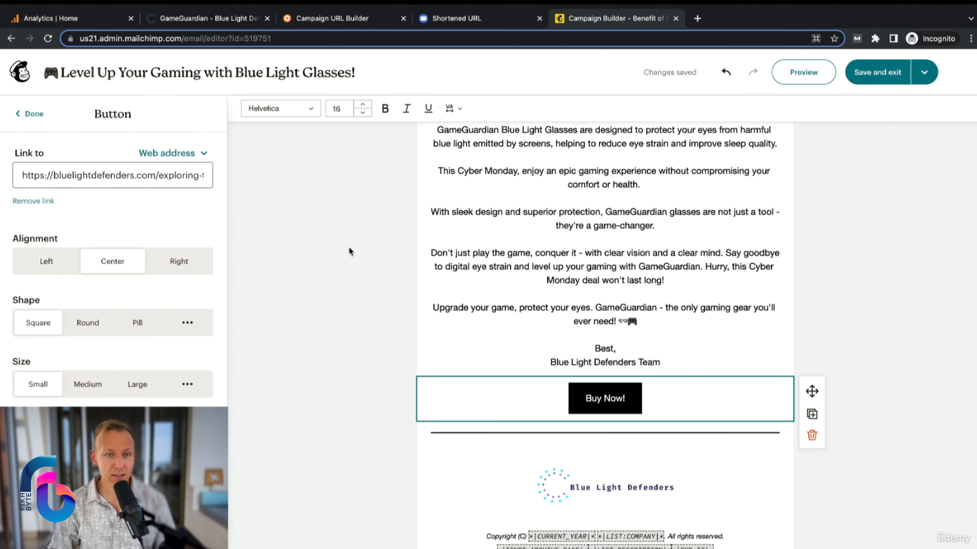
triple_click(107, 176)
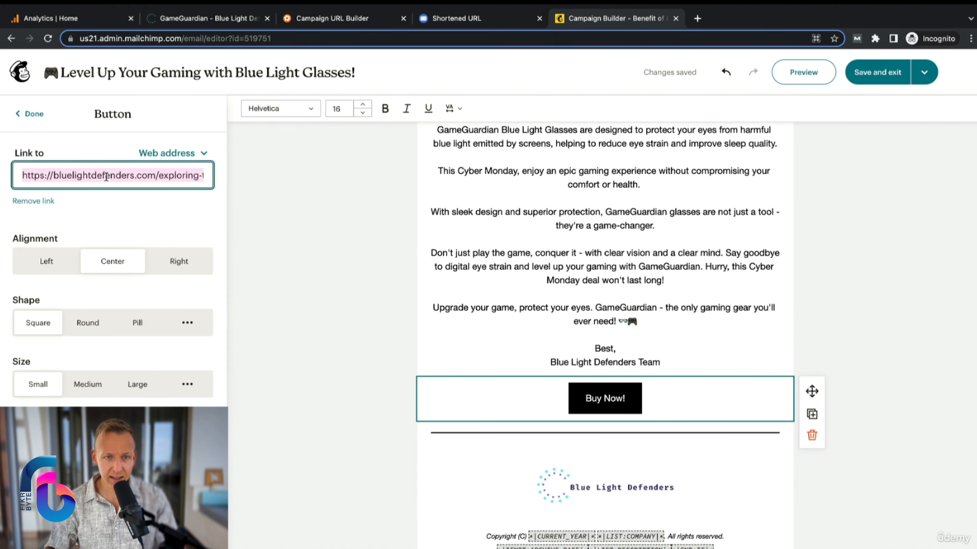
key("ctrl+v")
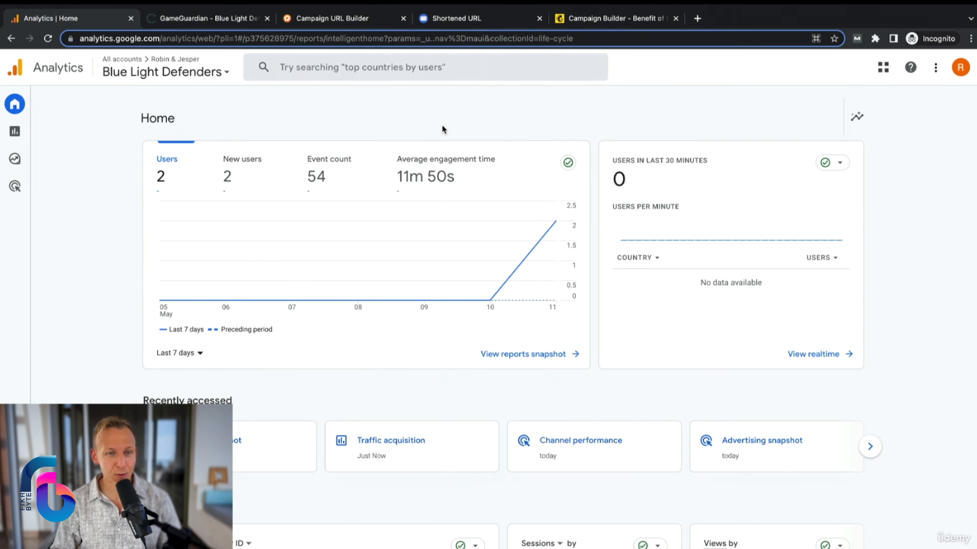
In Google Analytics, open the Traffic acquisition report and bring its data table into view.
mouse_move(15, 132)
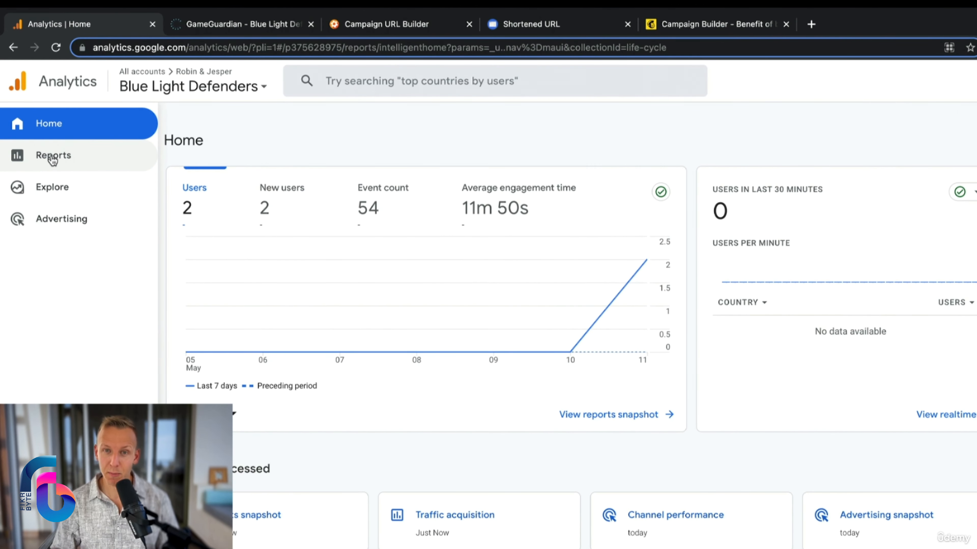
left_click(54, 156)
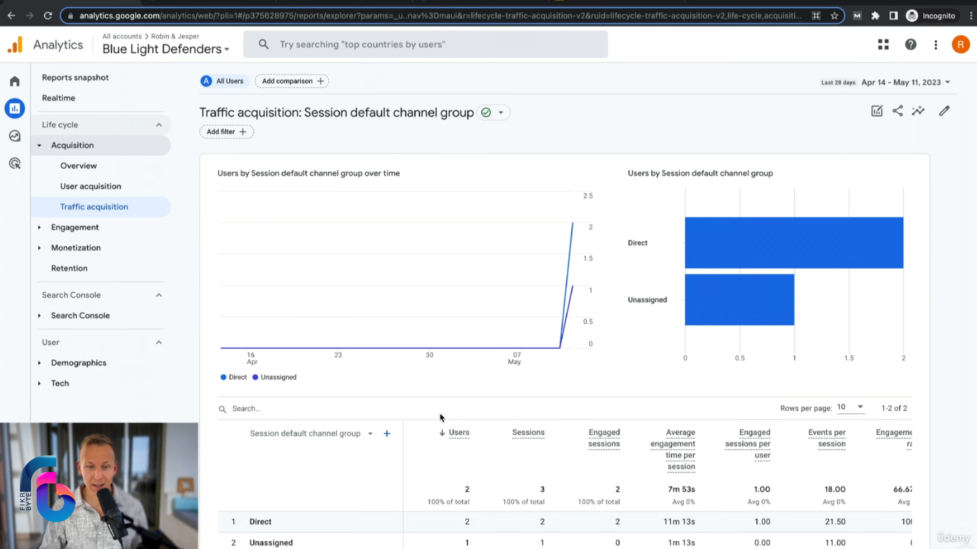
scroll(442, 418, "down", 1)
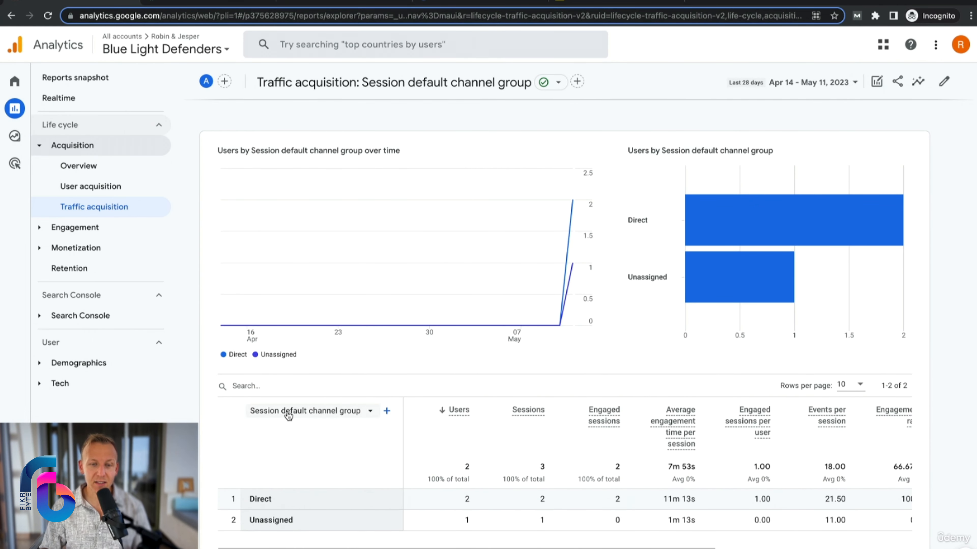
Break the table down by Session source / medium, with First user campaign as the secondary dimension.
left_click(343, 413)
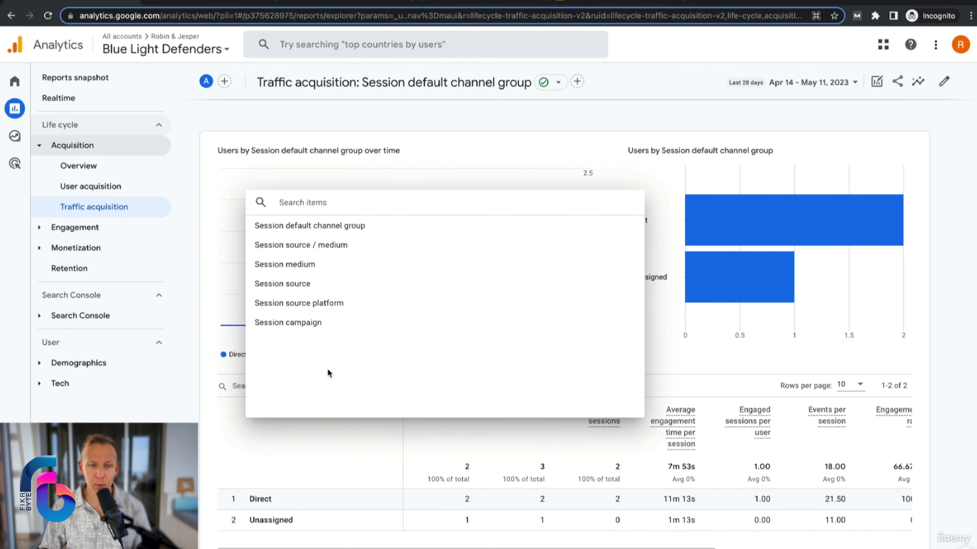
left_click(311, 246)
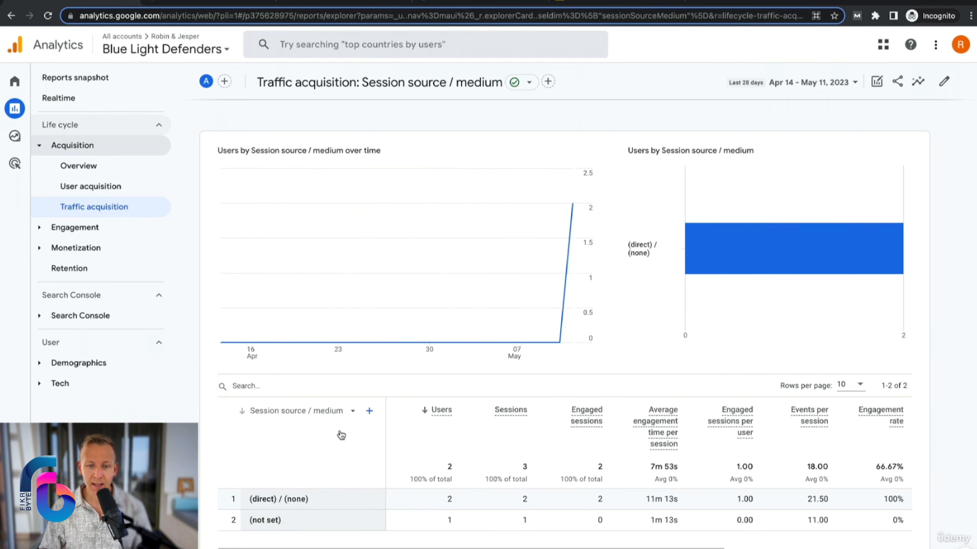
left_click(369, 412)
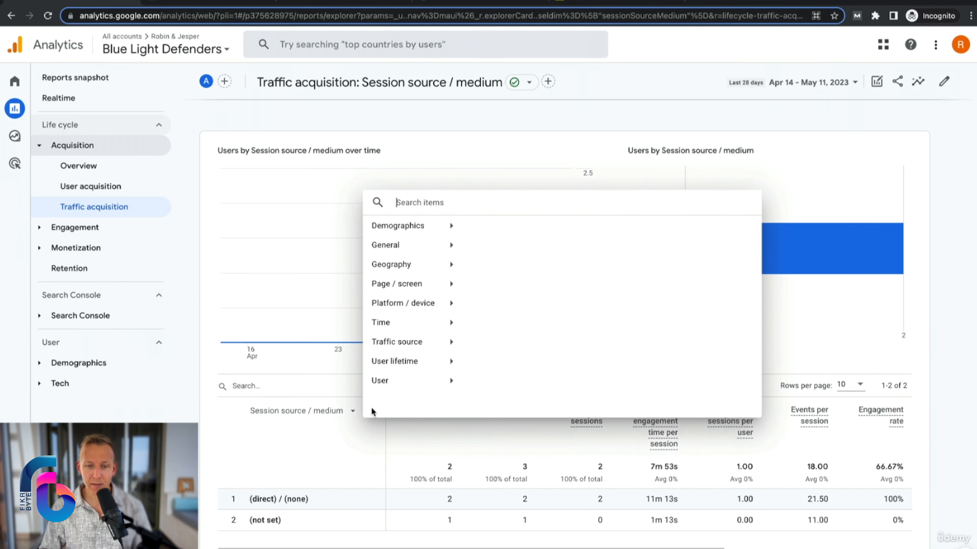
left_click(415, 346)
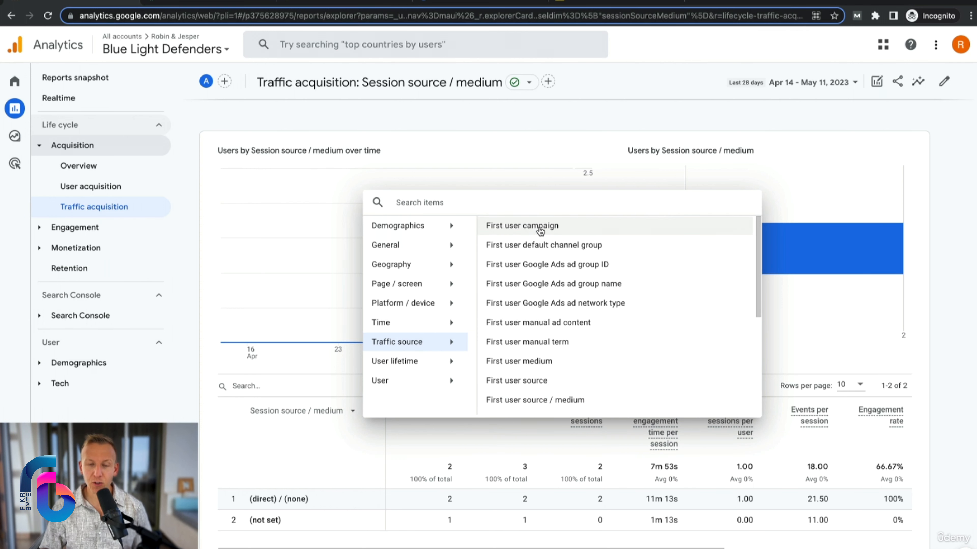
left_click(491, 228)
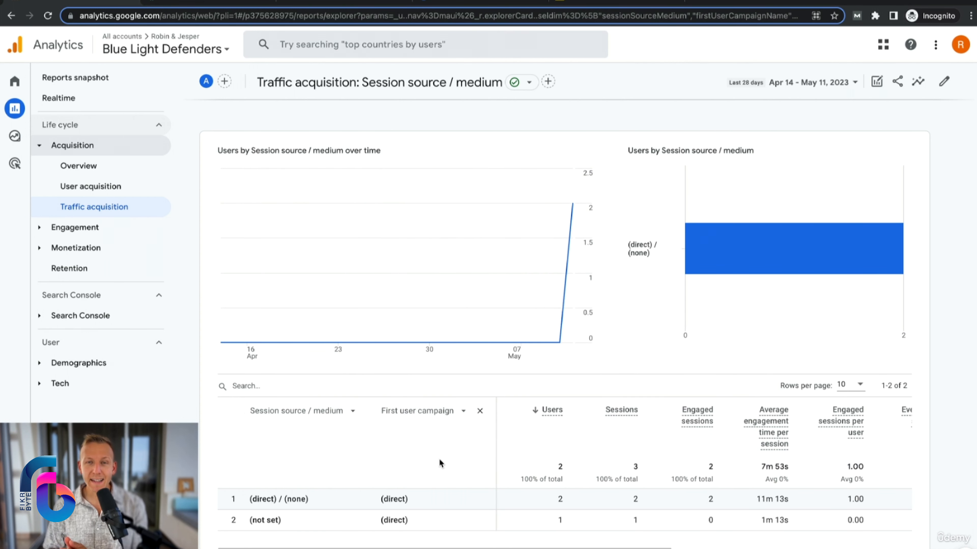